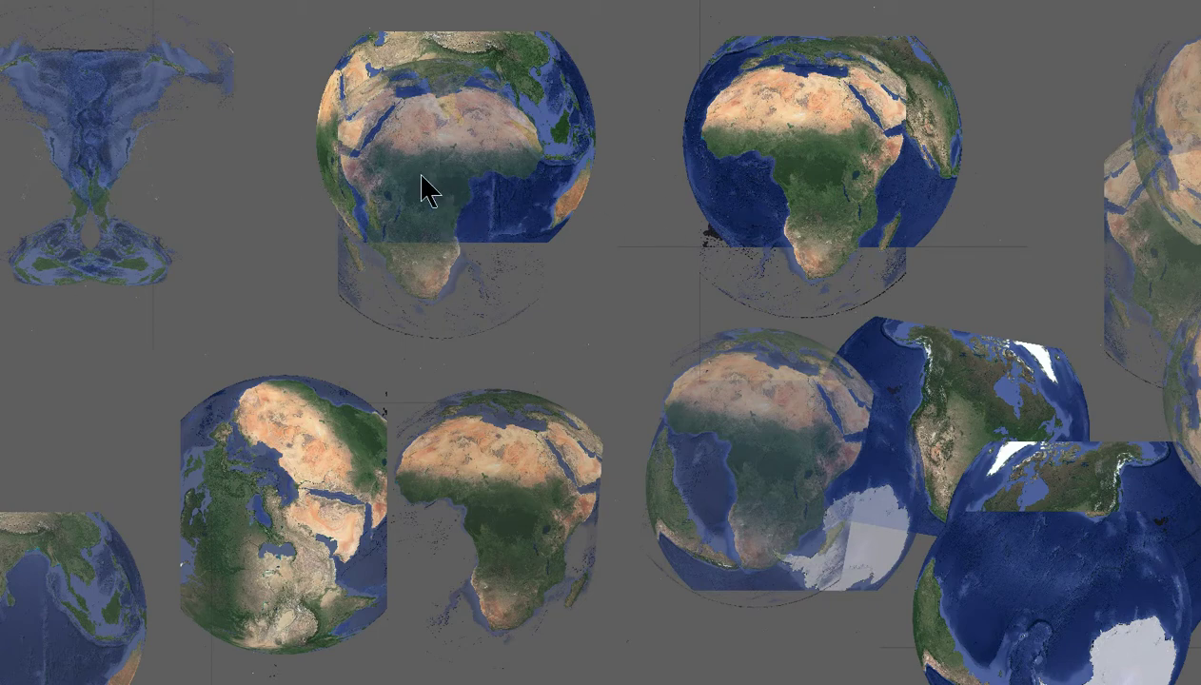
pyautogui.scroll(2, 405, 156)
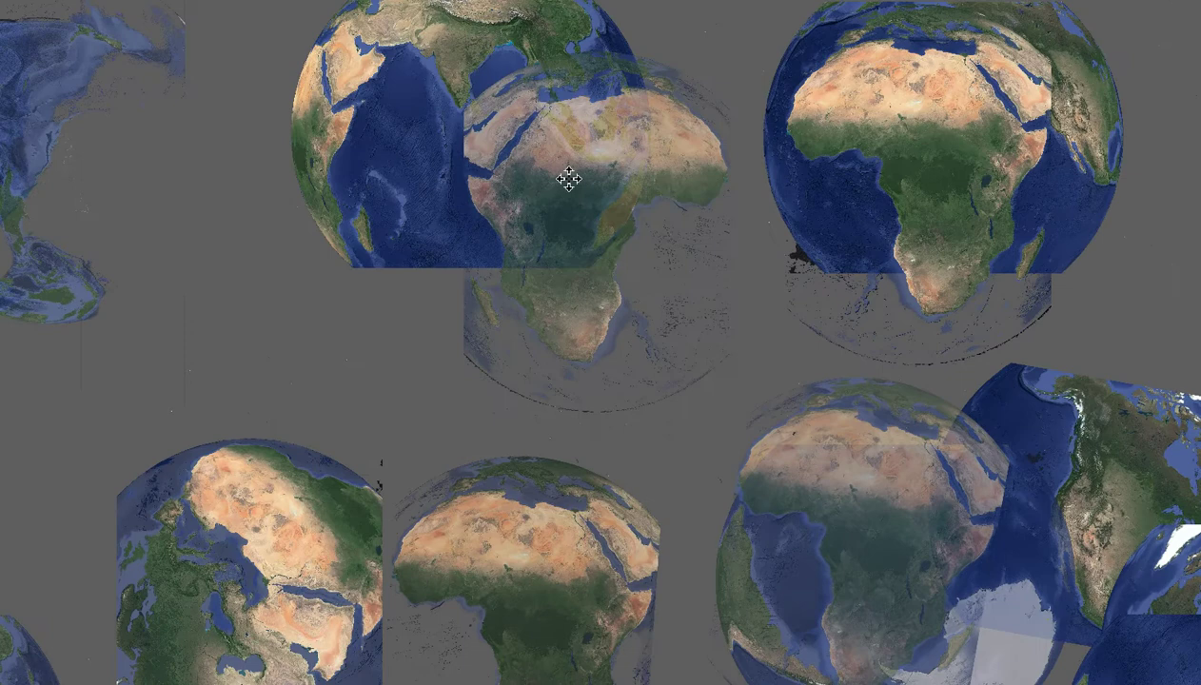
# - Drag the translucent Africa overlay back onto the top-middle globe so they overlap
pyautogui.moveTo(405, 156)
pyautogui.mouseDown()
pyautogui.moveTo(501, 147)
pyautogui.moveTo(406, 153)
pyautogui.mouseUp()
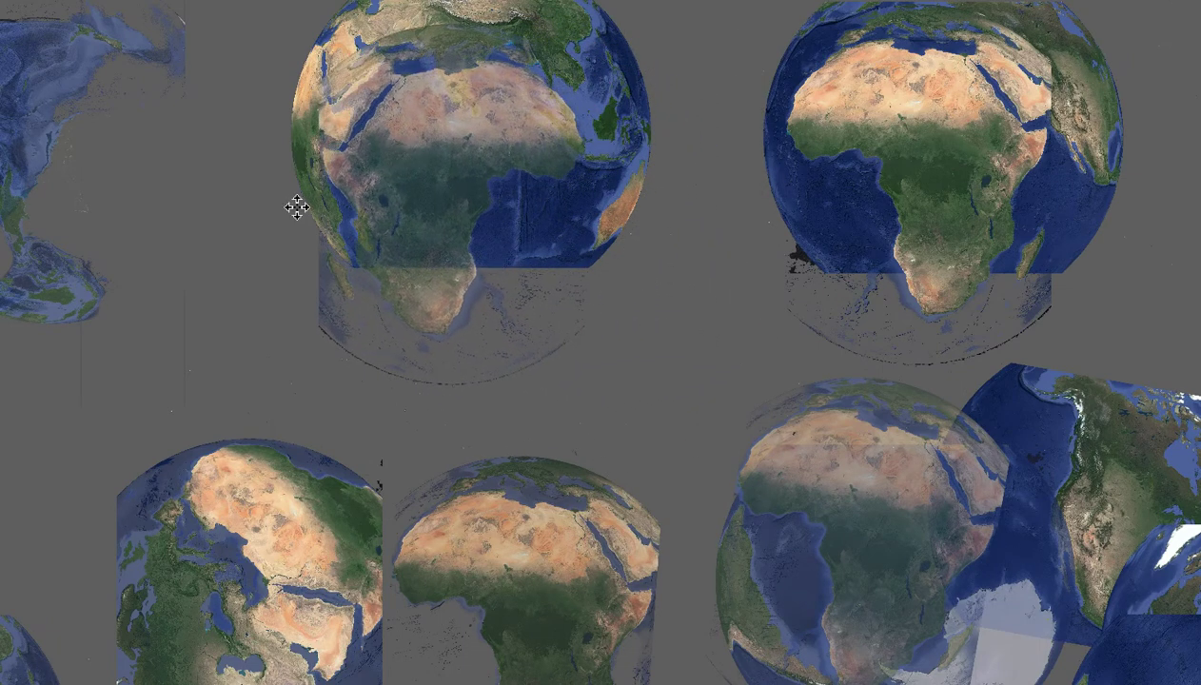
pyautogui.scroll(2, 296, 208)
pyautogui.moveTo(491, 247)
pyautogui.mouseDown()
pyautogui.moveTo(532, 259)
pyautogui.moveTo(485, 263)
pyautogui.moveTo(533, 330)
pyautogui.mouseUp()
pyautogui.scroll(-2, 487, 262)
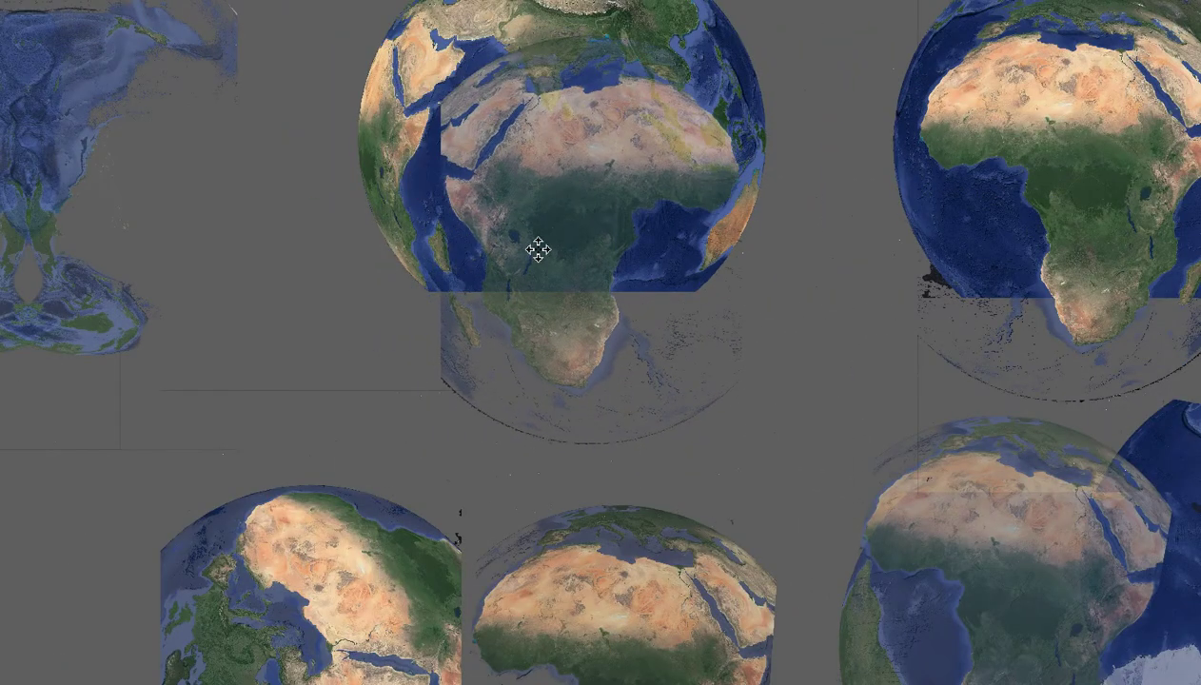
pyautogui.scroll(-2, 532, 329)
pyautogui.scroll(-1, 257, 548)
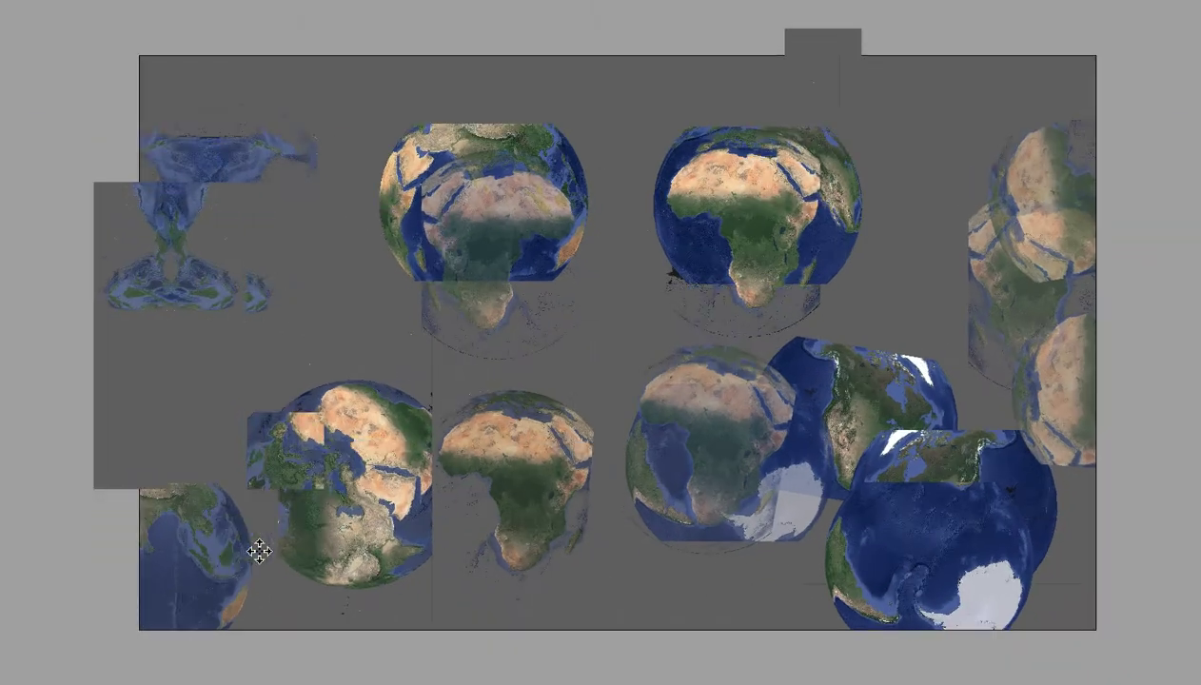
pyautogui.scroll(2, 247, 561)
# - Test the Africa globe over its neighbour, return it, and move another Africa tile below the top-right globe
pyautogui.moveTo(443, 559)
pyautogui.mouseDown()
pyautogui.moveTo(320, 539)
pyautogui.moveTo(307, 558)
pyautogui.moveTo(461, 539)
pyautogui.moveTo(321, 514)
pyautogui.mouseUp()
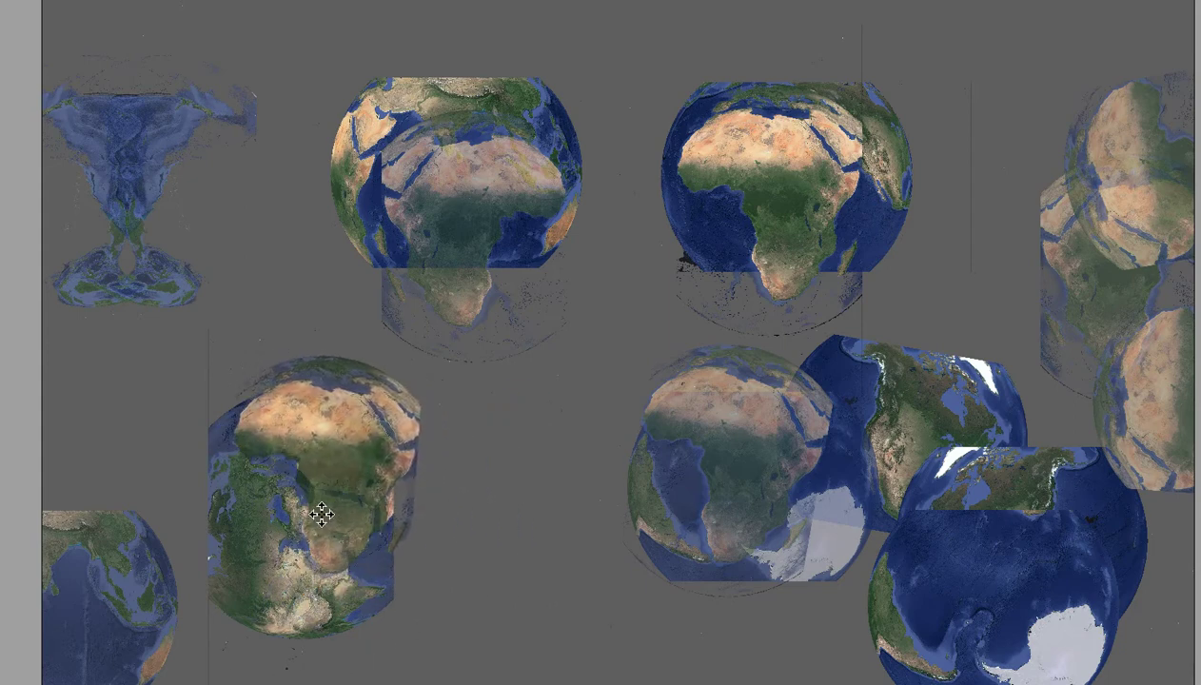
pyautogui.moveTo(321, 514); pyautogui.dragTo(522, 557)
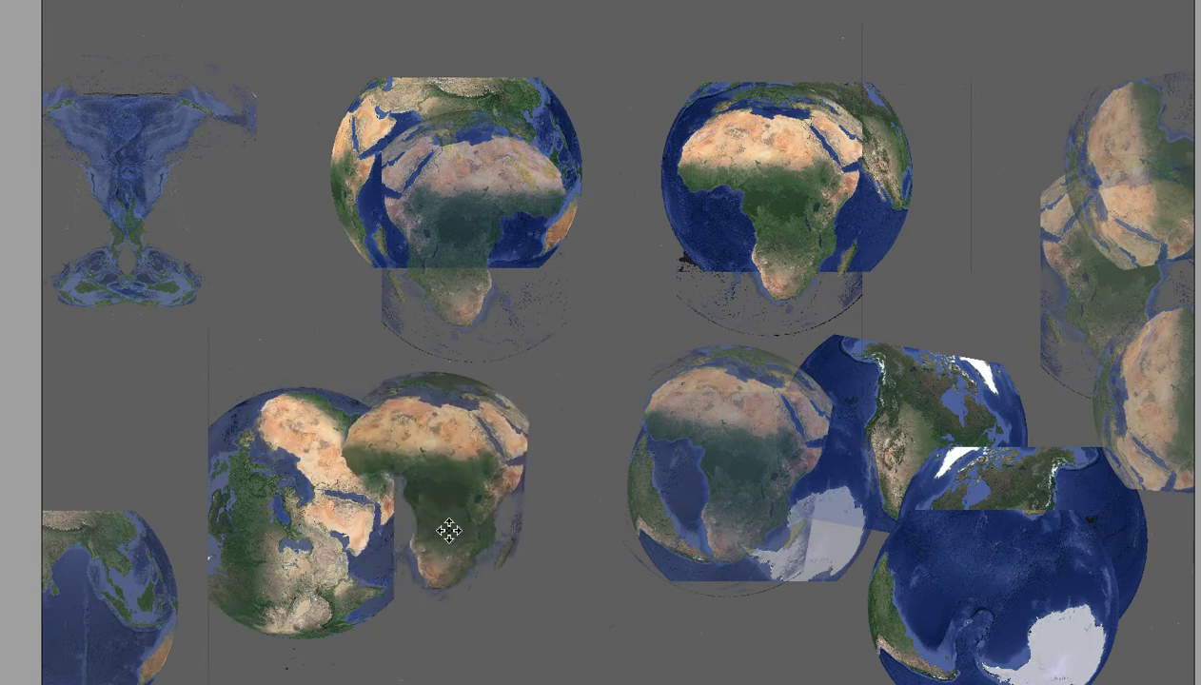
pyautogui.moveTo(691, 478); pyautogui.dragTo(777, 351)
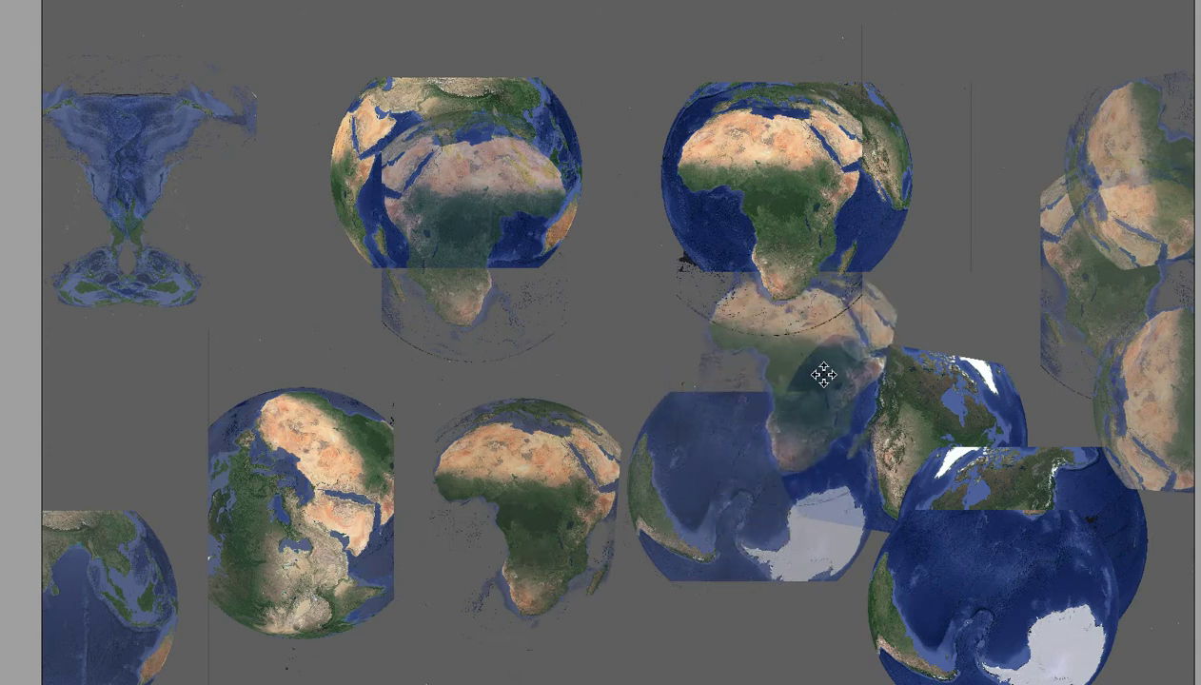
# - Move North America to the upper right and set the Antarctica globes side by side
pyautogui.moveTo(949, 371); pyautogui.dragTo(993, 188)
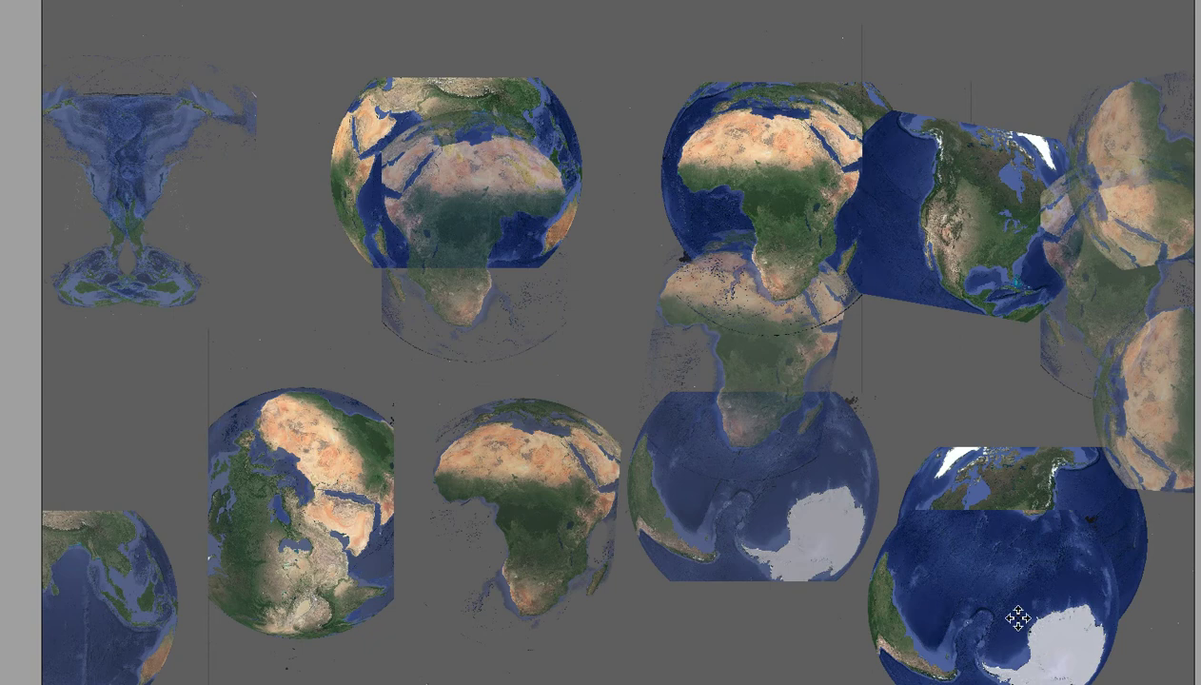
pyautogui.moveTo(1018, 619)
pyautogui.mouseDown()
pyautogui.moveTo(988, 583)
pyautogui.moveTo(981, 533)
pyautogui.mouseUp()
pyautogui.scroll(-2, 980, 533)
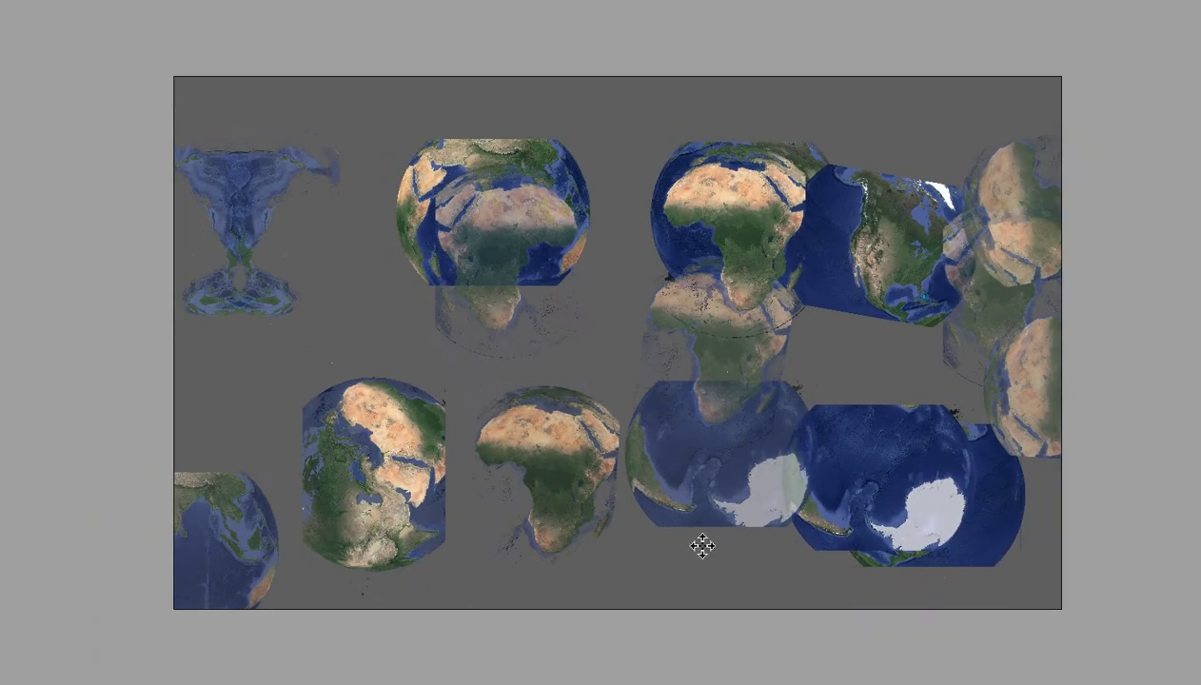
pyautogui.scroll(1, 492, 574)
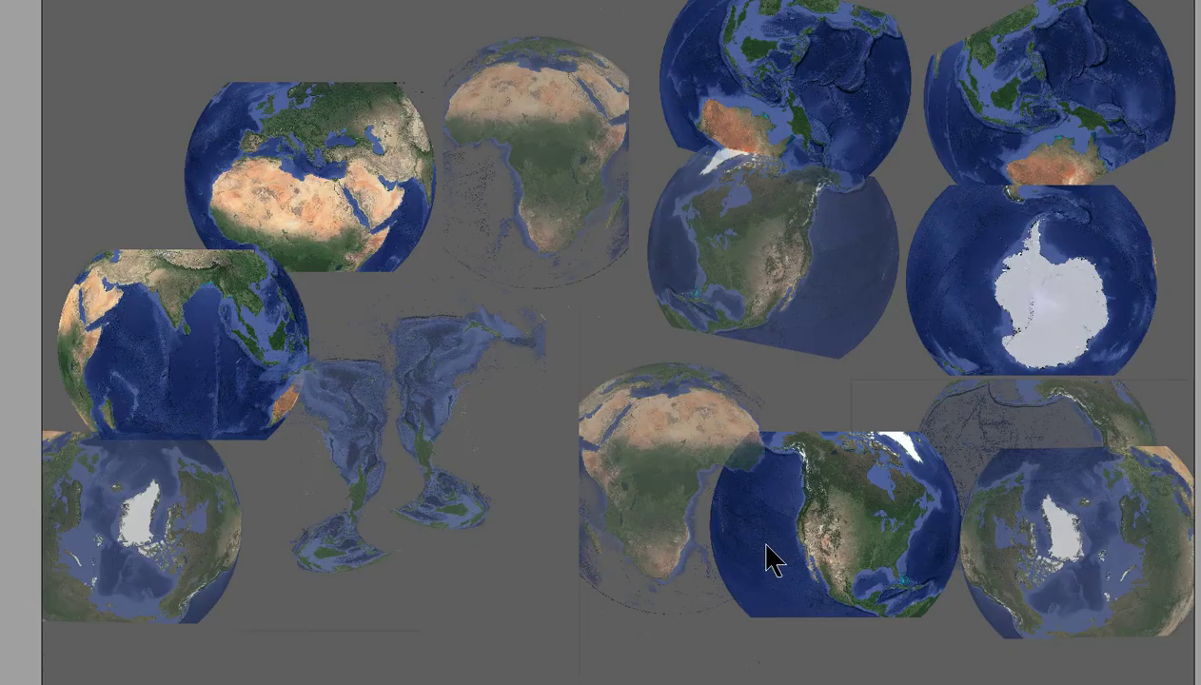
# - Drag the translucent Africa globe slightly right so it overlaps North America
pyautogui.moveTo(641, 539); pyautogui.dragTo(678, 544)
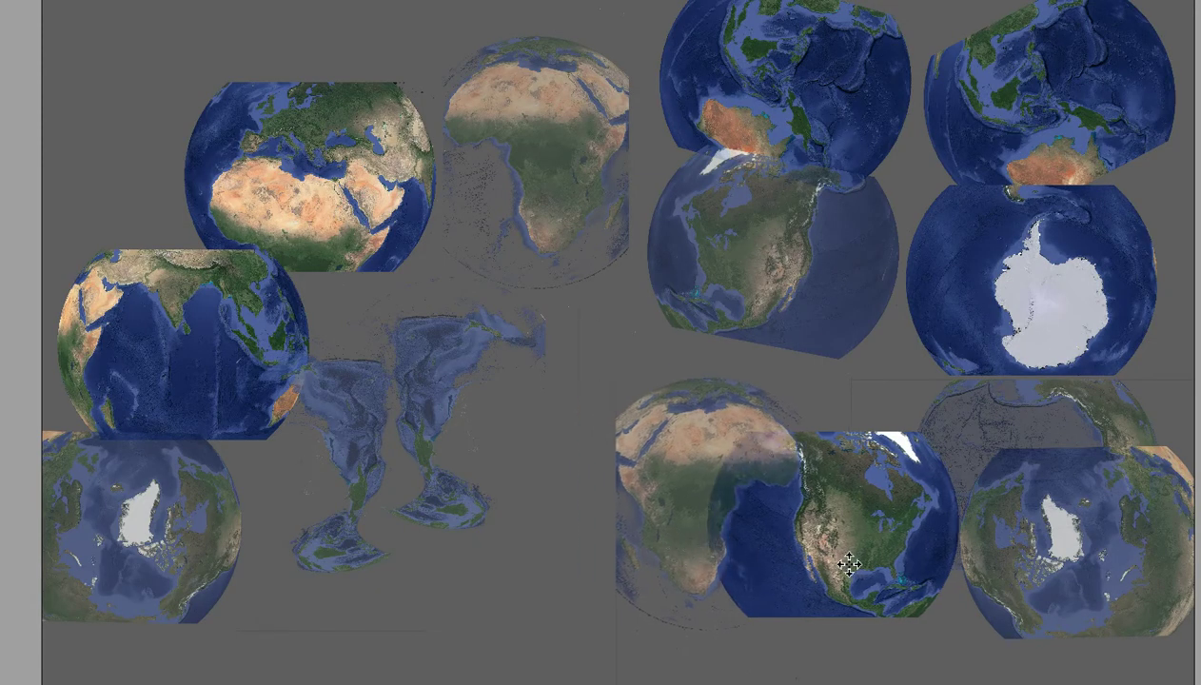